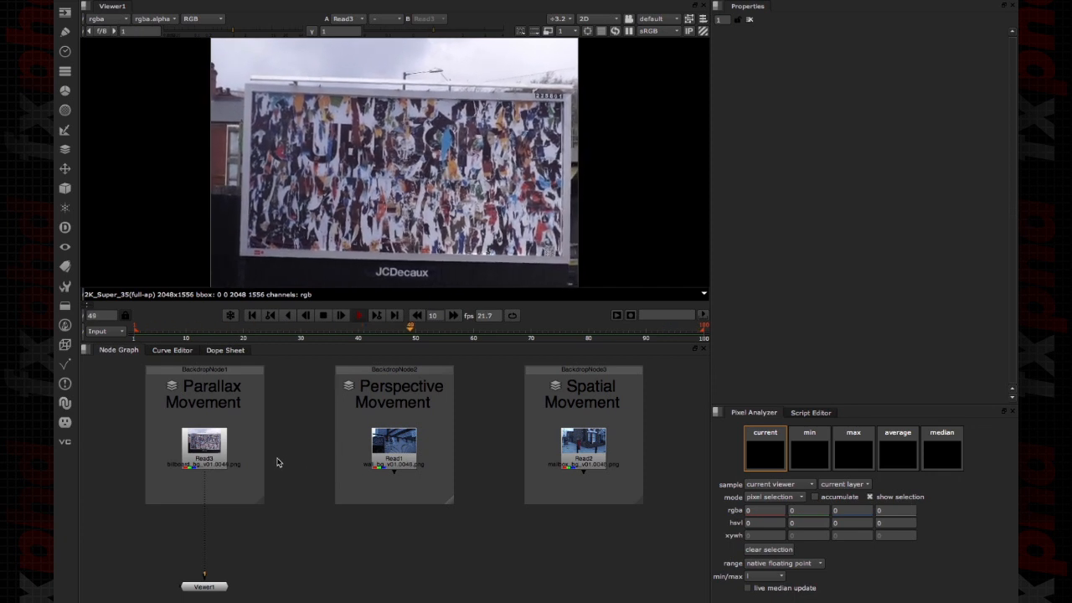
left_click(64, 168)
left_click(112, 170)
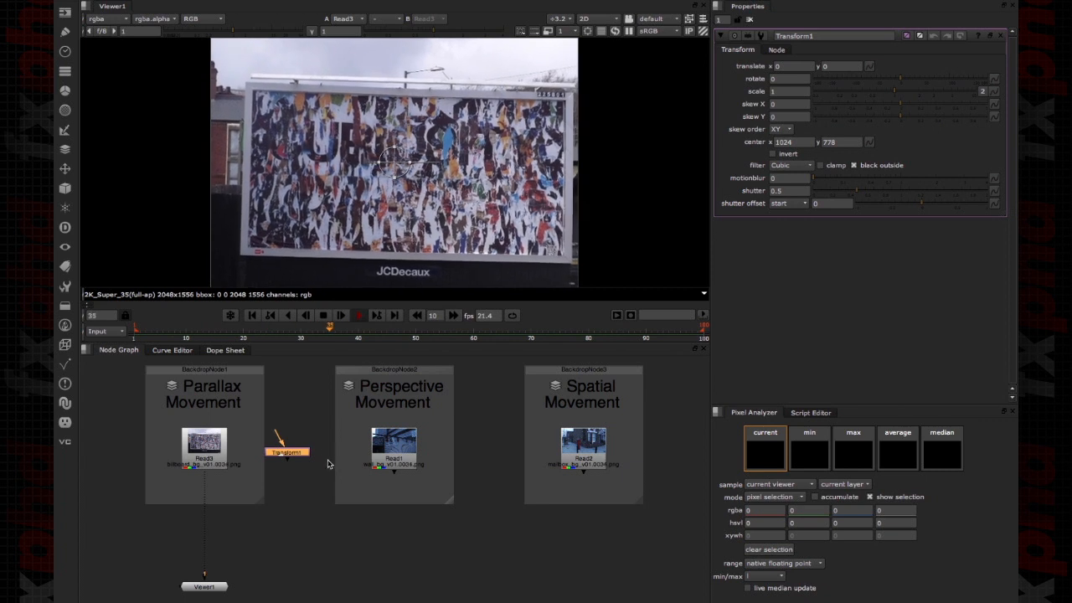
key("Delete")
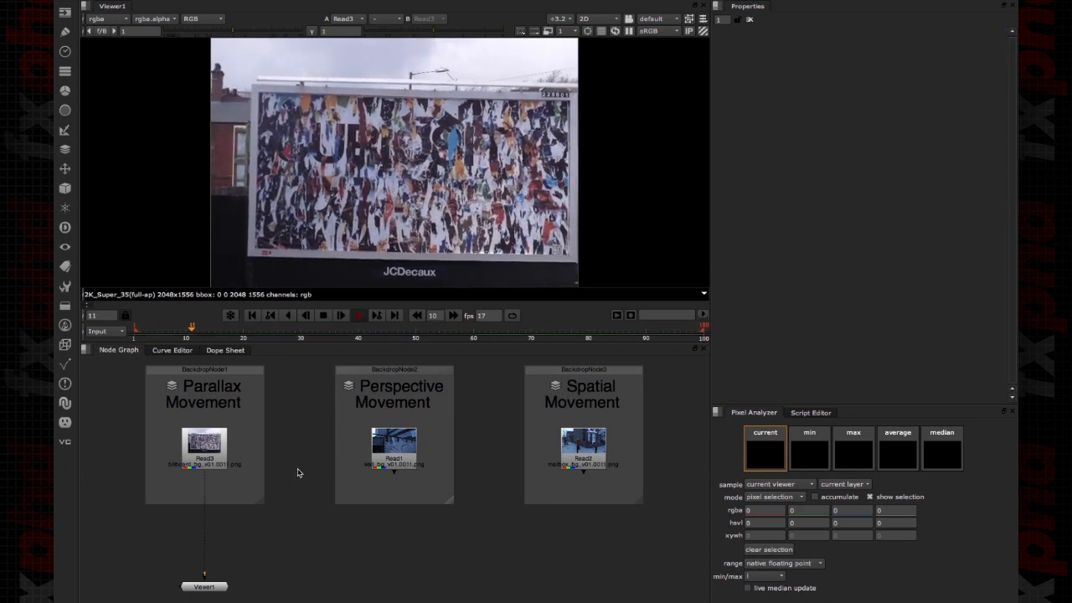
- Add a Tracker node near the billboard footage in the Parallax Movement group and stop playback
key("Tab")
type("track")
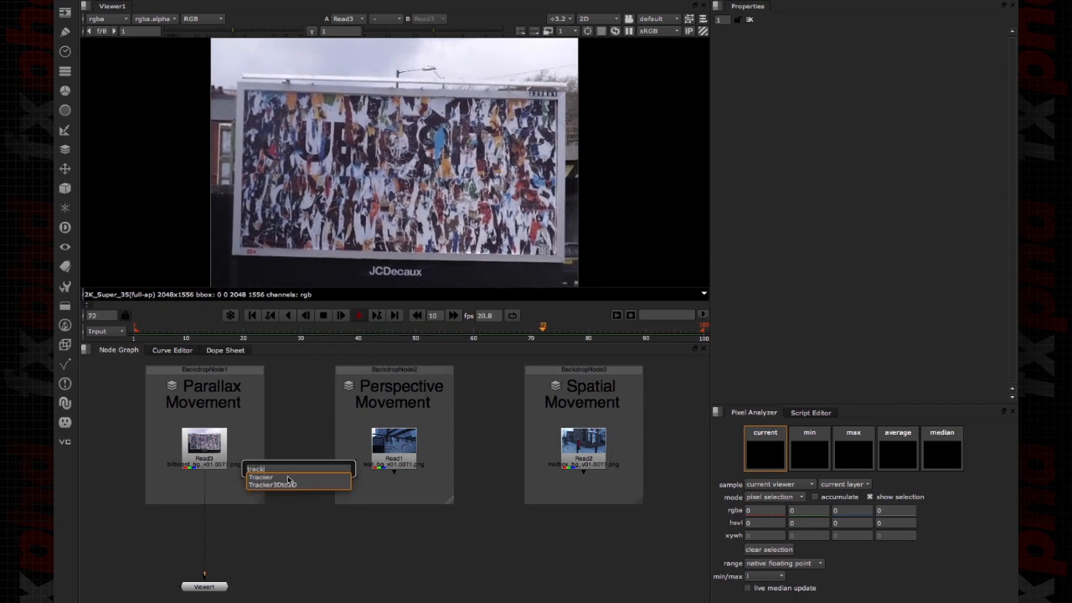
key("Return")
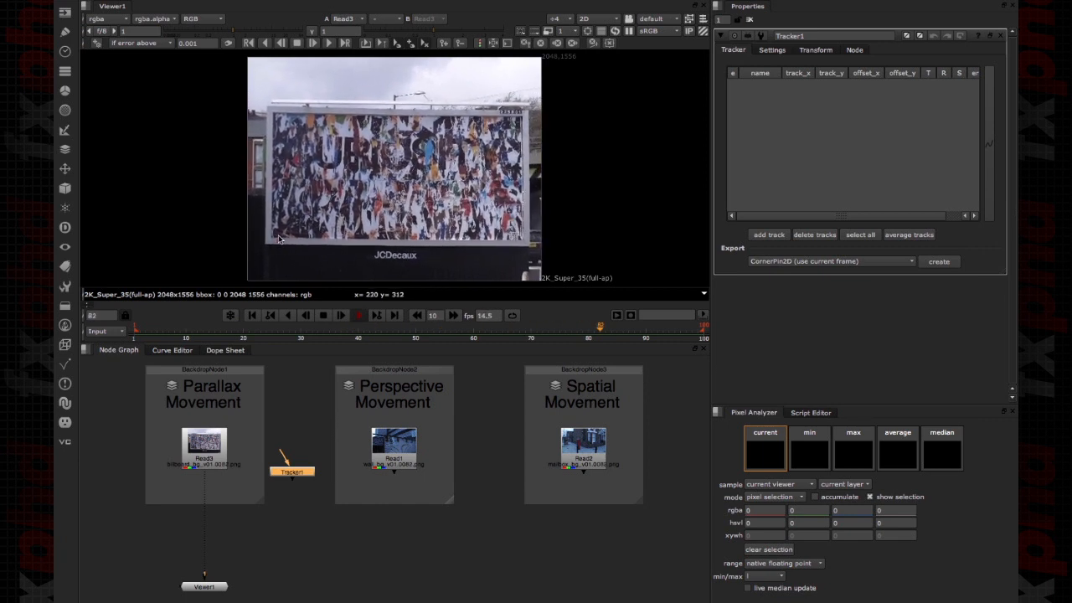
left_click(324, 316)
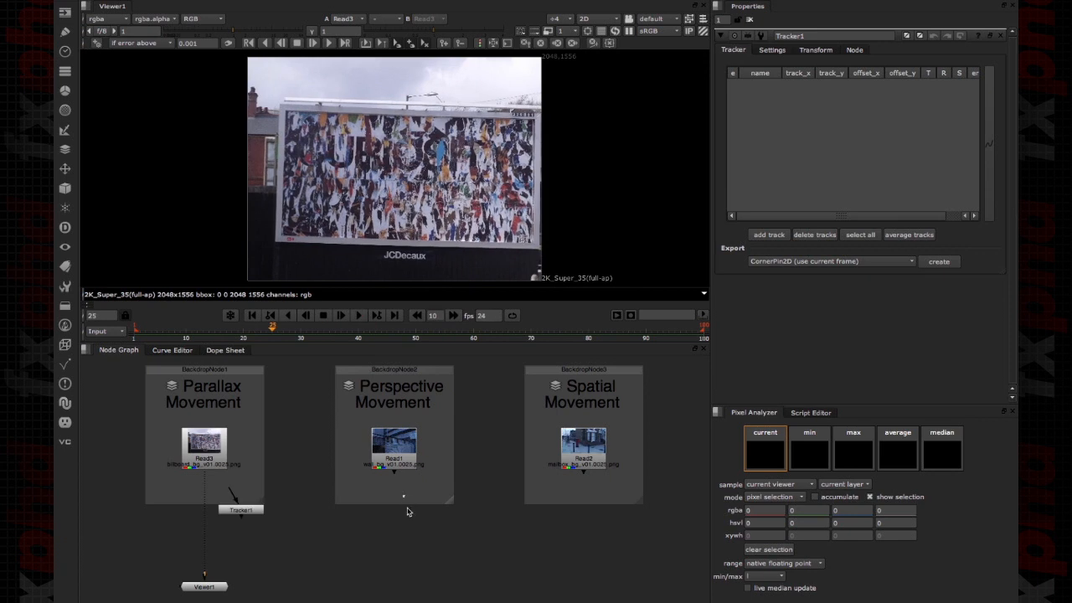
- Add a PlanarTracker with its Roto node to the wall footage Read1 and place both nodes below the Perspective Movement backdrop
key("Tab")
type("plan")
key("Return")
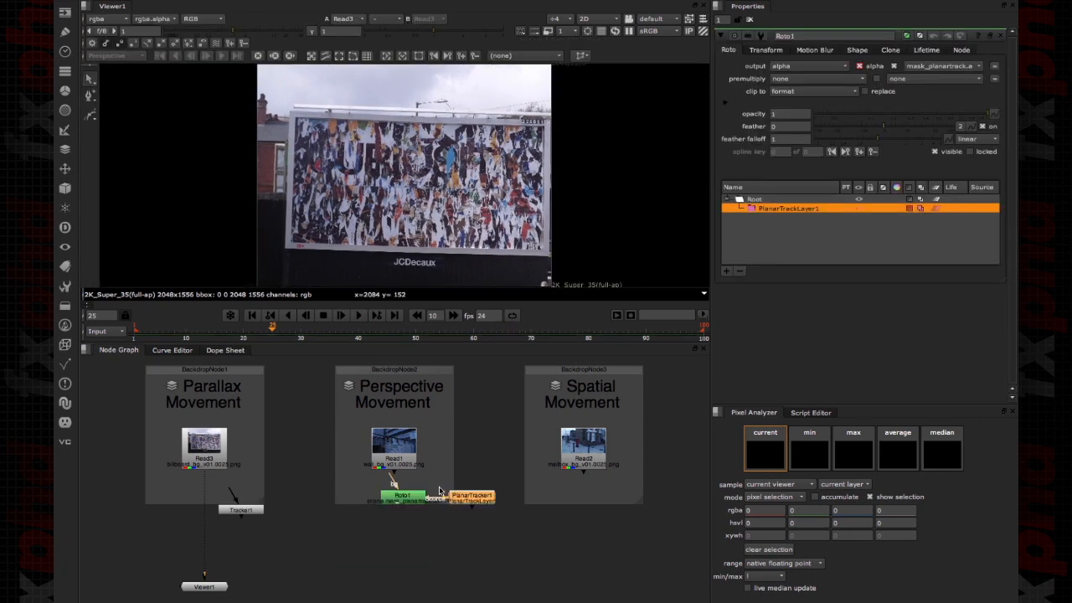
left_click_drag(412, 502, 402, 530)
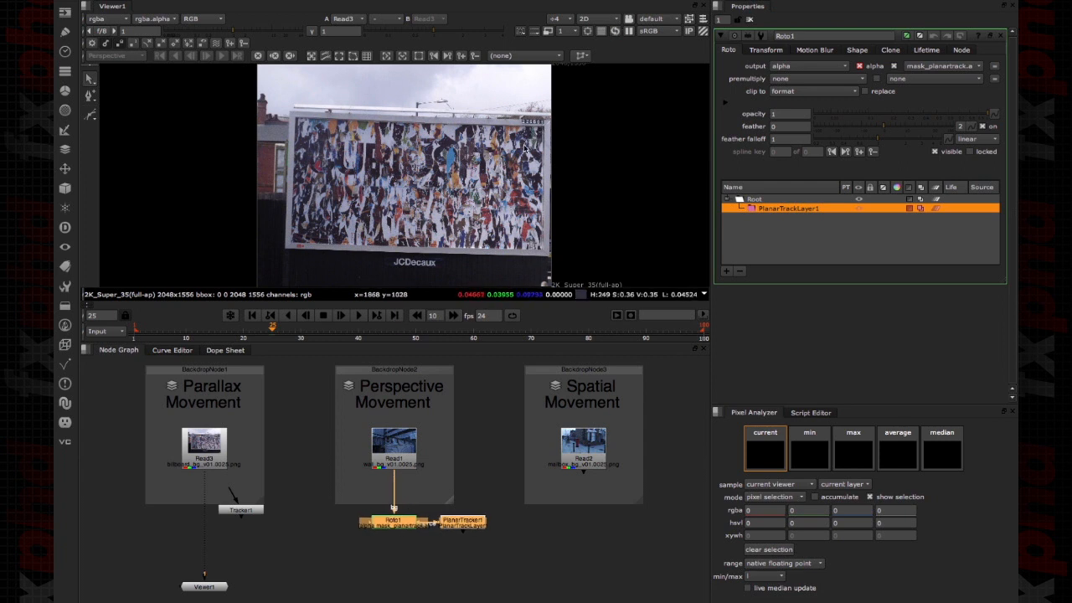
- Open PlanarTracker1's tracking settings and view the wall footage at frame 48, framed on the BALL GAMES sign
left_click(467, 526)
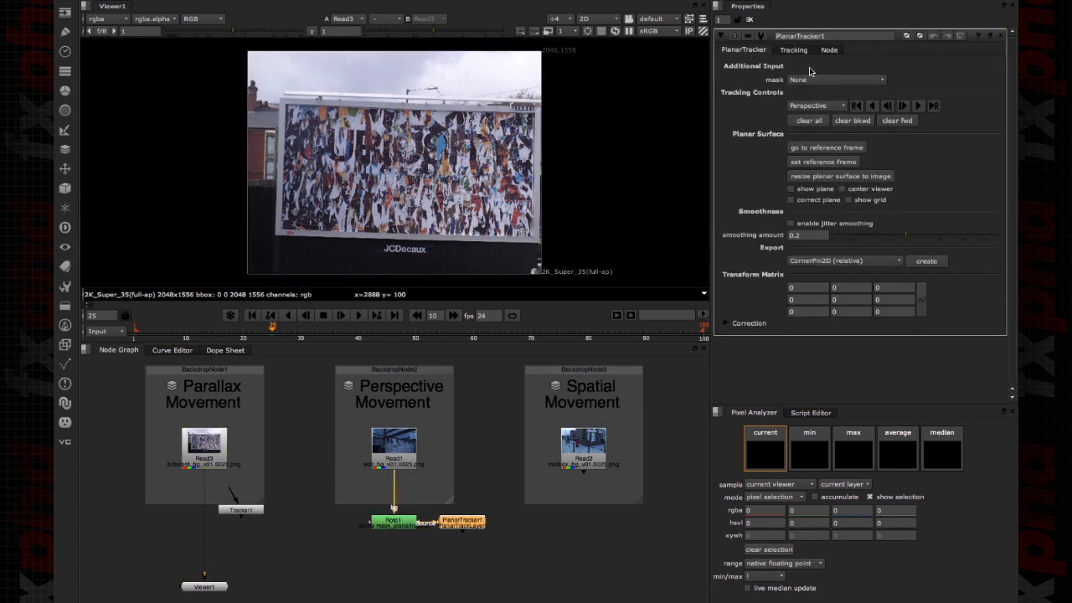
left_click(802, 52)
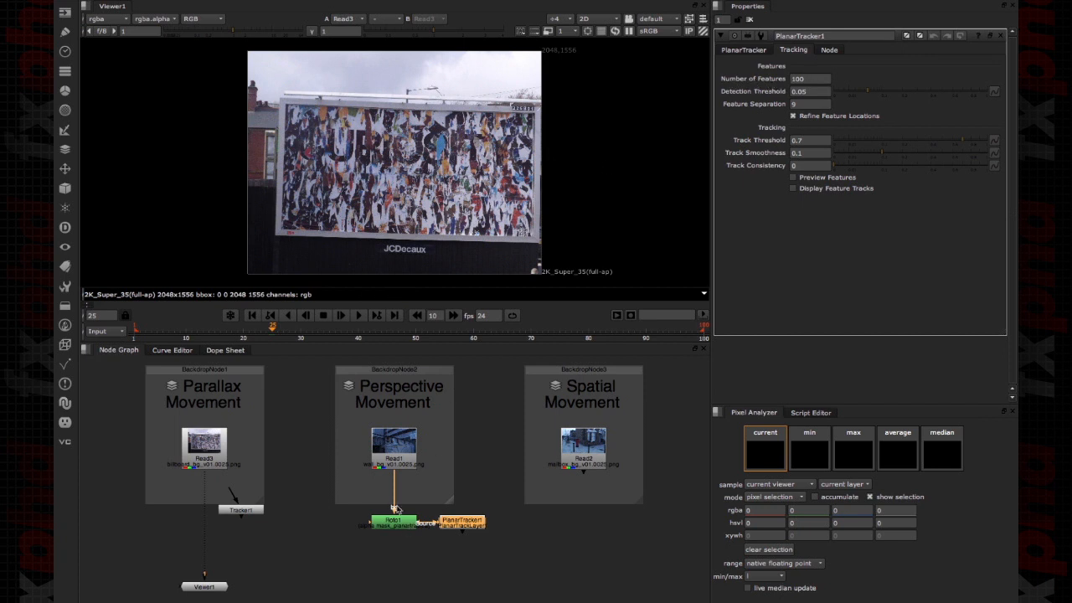
left_click(389, 457)
key("1")
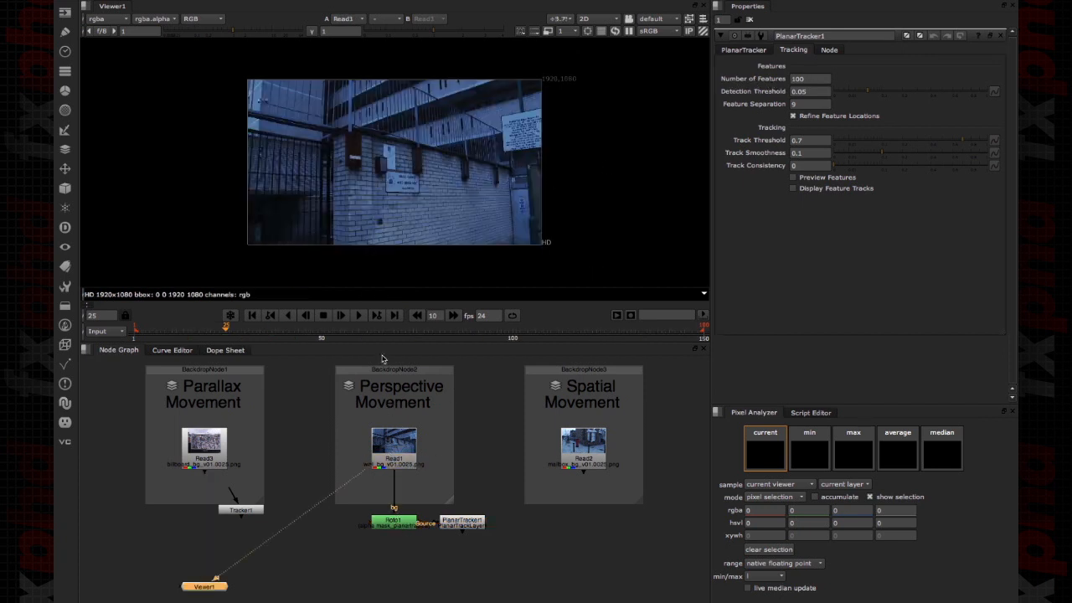
left_click_drag(237, 336, 315, 320)
scroll(398, 177, "up", 6)
scroll(488, 146, "up", 2)
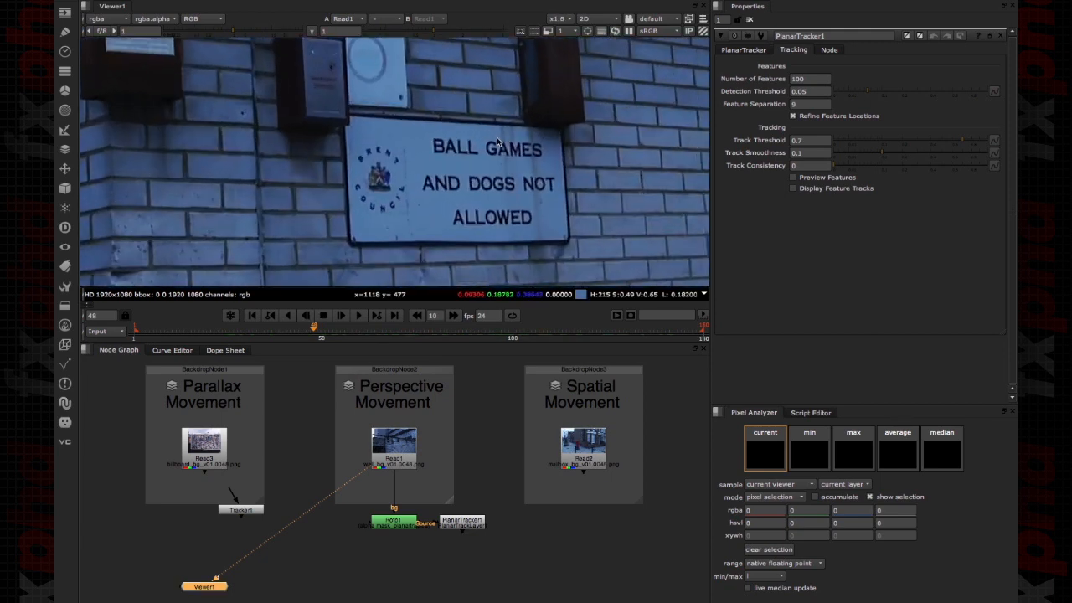
scroll(499, 145, "up", 2)
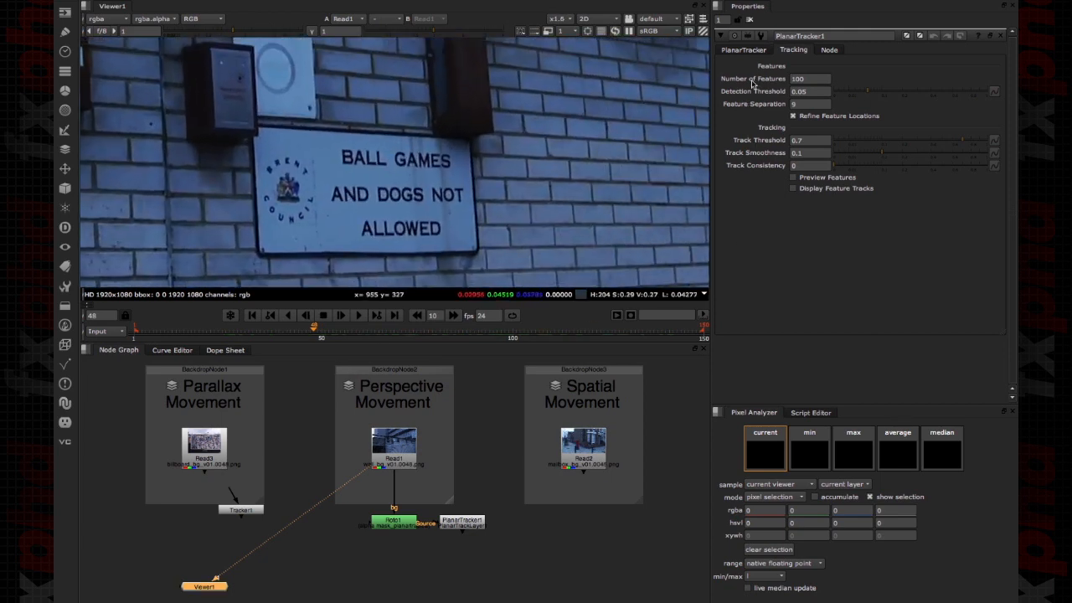
- Draw a closed Bezier shape around the BALL GAMES sign inside PlanarTrackLayer1 of the Roto1 node
double_click(394, 521)
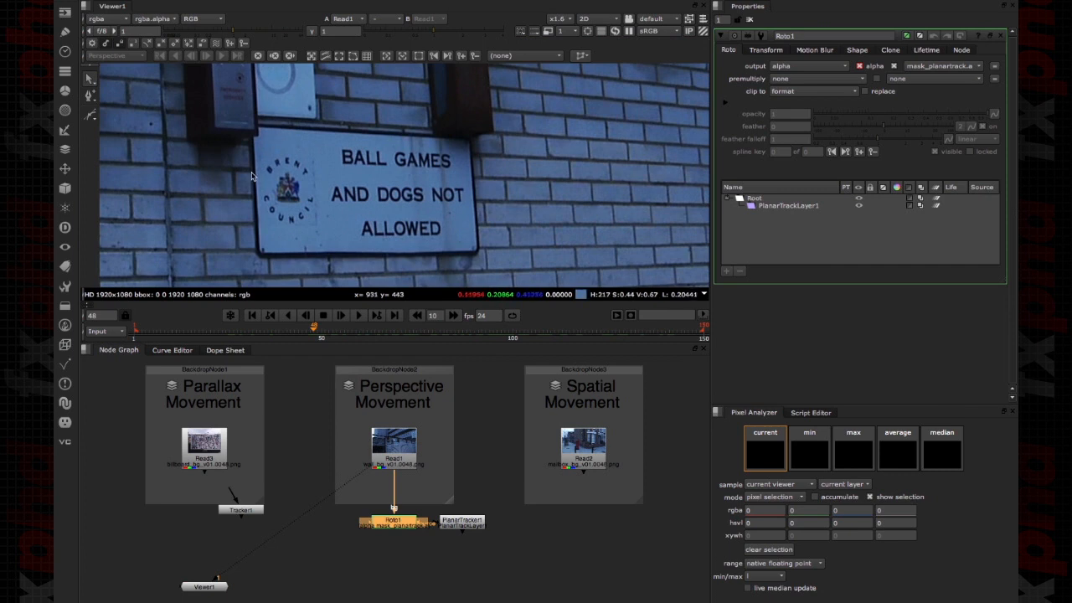
left_click(753, 208)
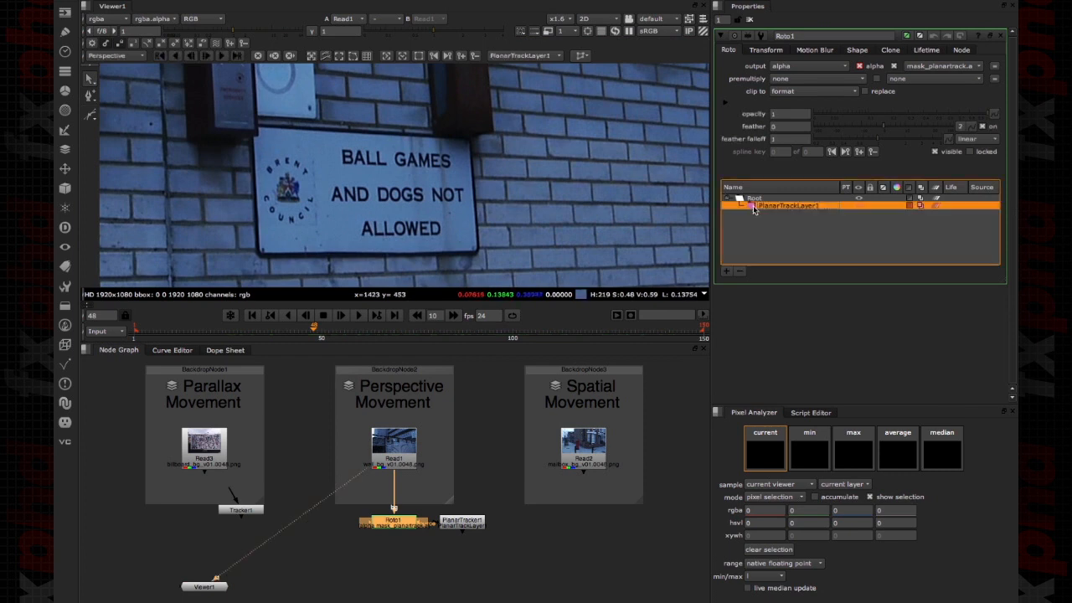
left_click(91, 114)
left_click(273, 124)
left_click(252, 159)
left_click(251, 262)
left_click(486, 261)
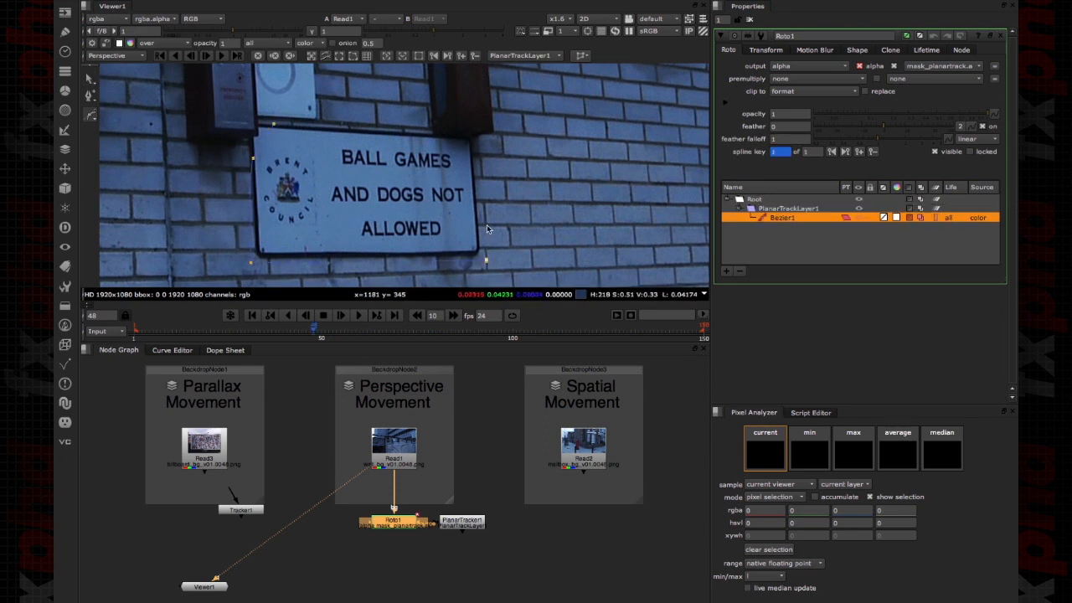
left_click(480, 149)
left_click(442, 148)
left_click(419, 130)
left_click(273, 124)
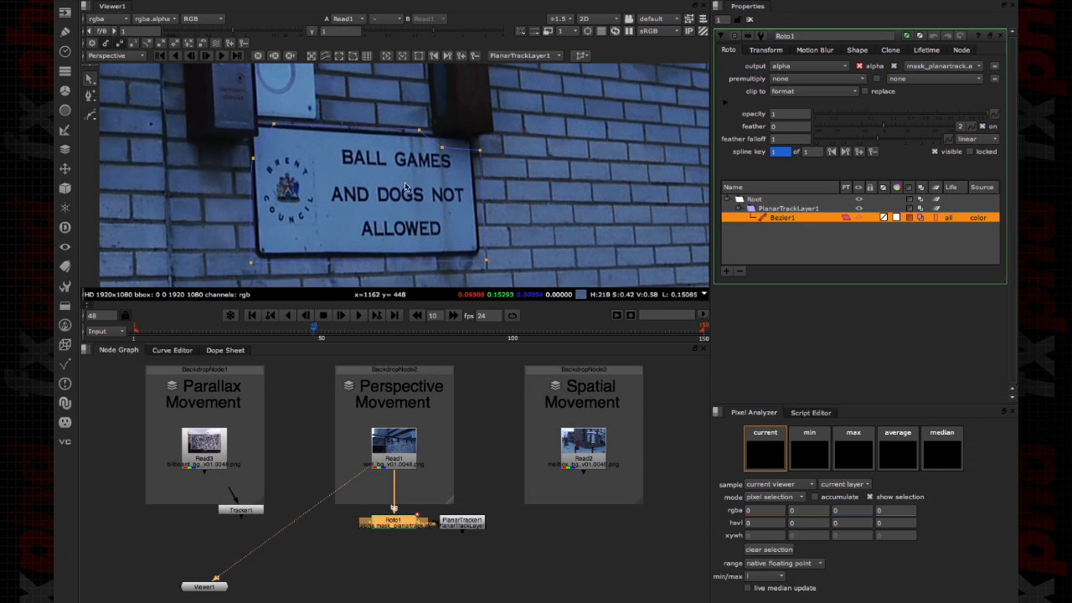
- Enable Preview Features on PlanarTracker1 to show the feature points on the sign
scroll(467, 182, "down", 5)
middle_click_drag(439, 194, 416, 189)
scroll(415, 188, "up", 4)
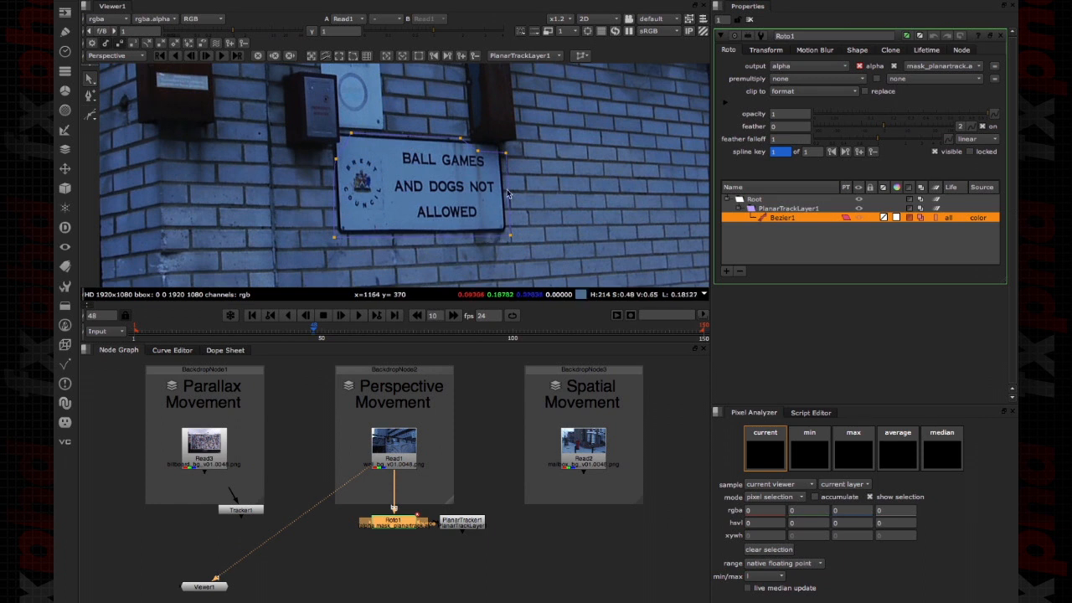
double_click(462, 524)
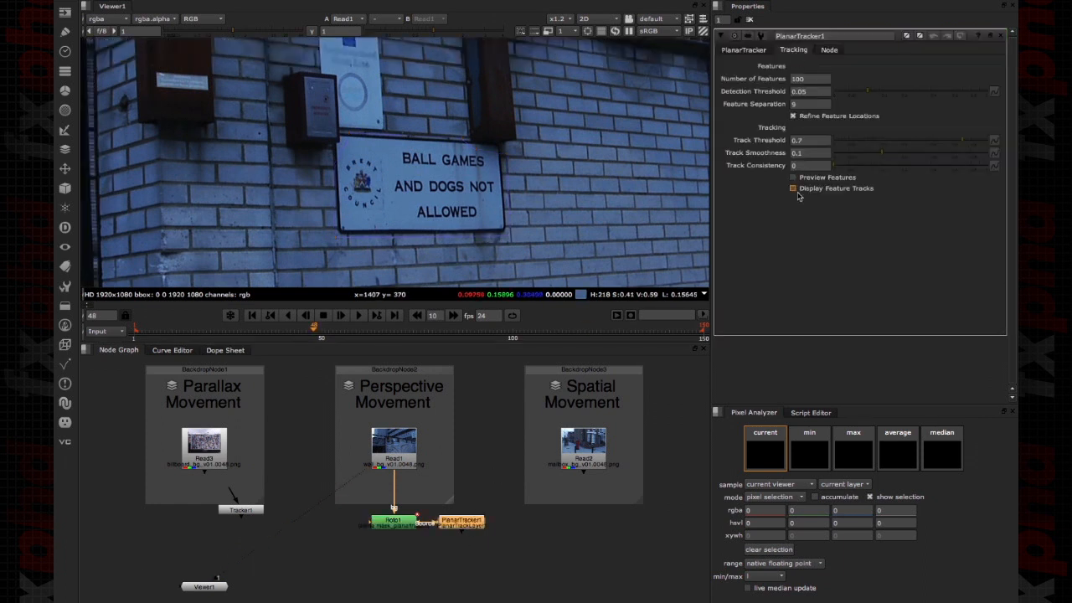
left_click(825, 179)
scroll(434, 184, "up", 3)
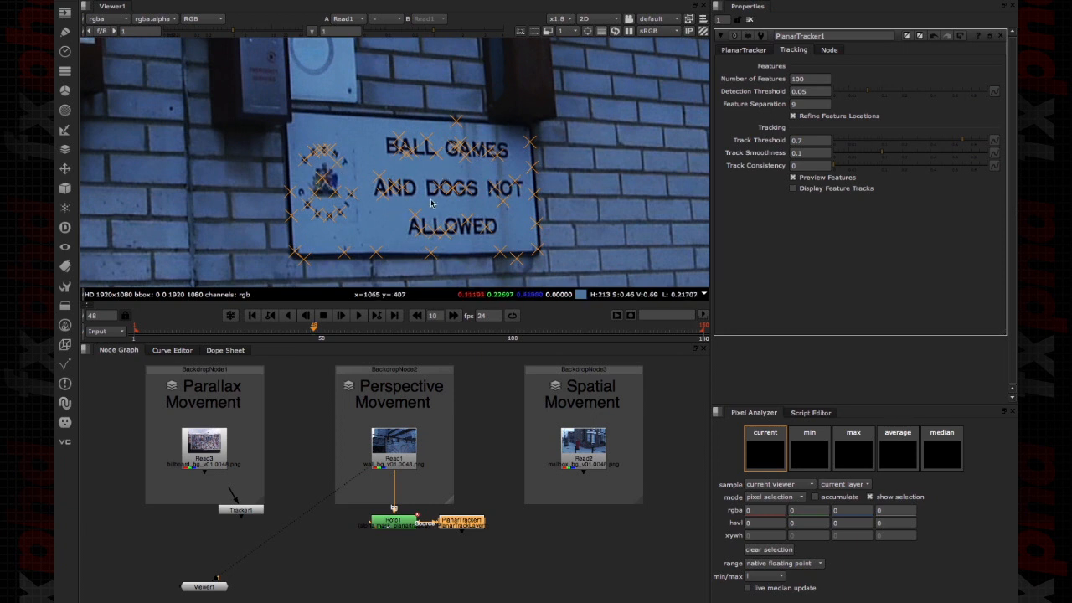
- Connect Tracker1 to the billboard footage Read3, place it directly below, and open its properties
left_click(237, 506)
left_click_drag(230, 492, 207, 513)
double_click(208, 513)
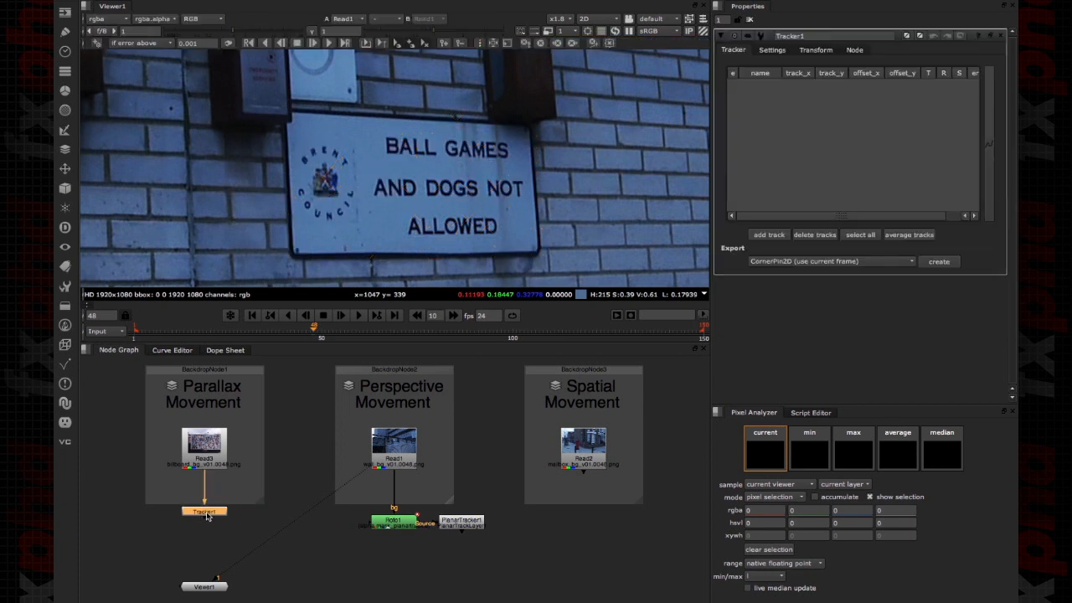
- View Roto1's output and examine how the previewed features spread across the sign
key("1")
scroll(364, 232, "down", 5)
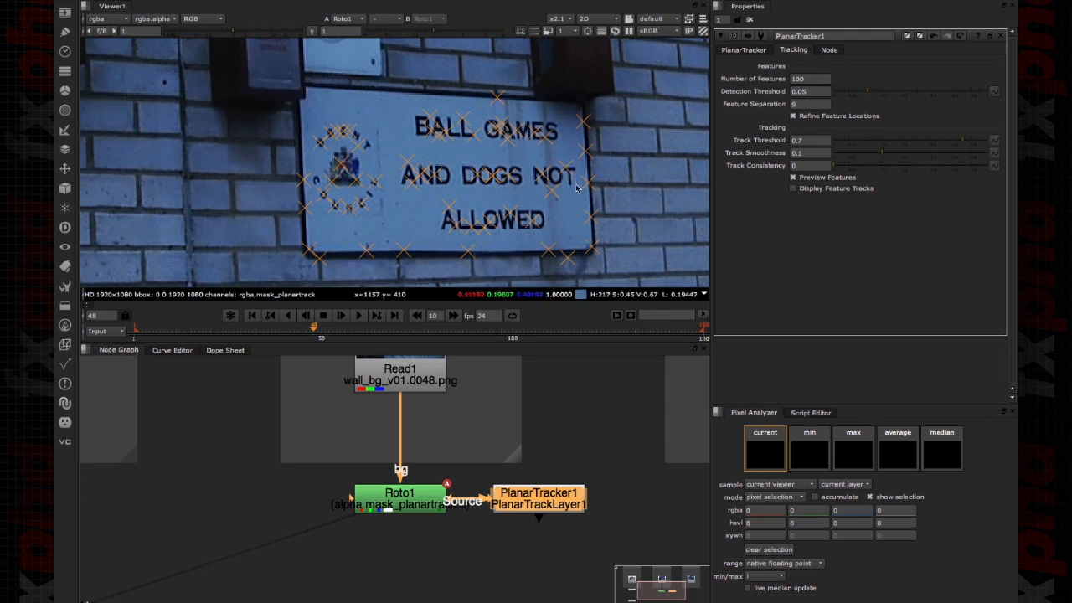
scroll(576, 188, "down", 4)
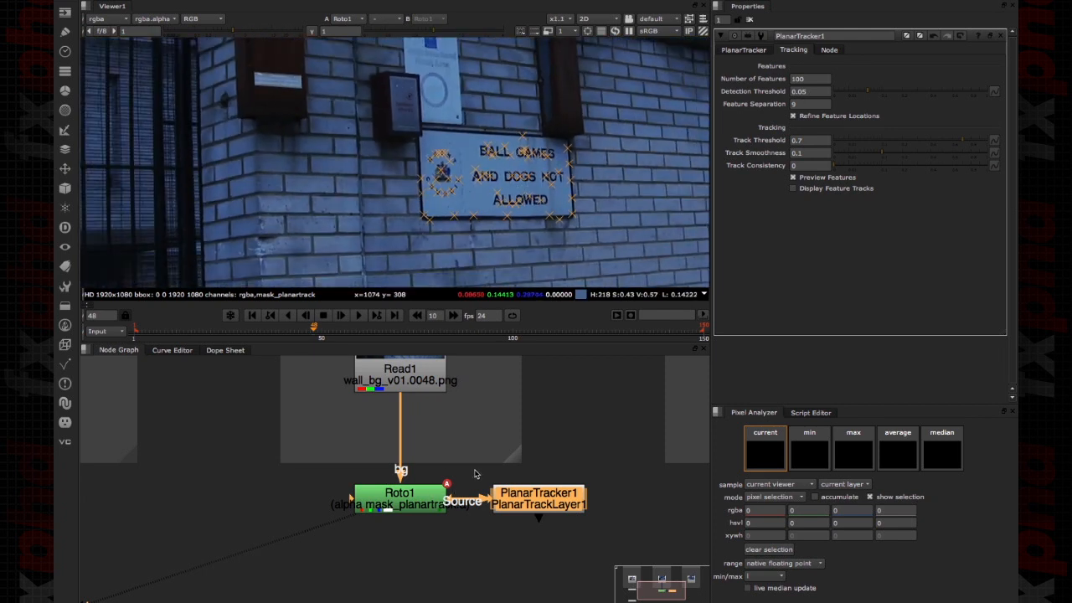
scroll(474, 474, "down", 2)
scroll(441, 201, "down", 2)
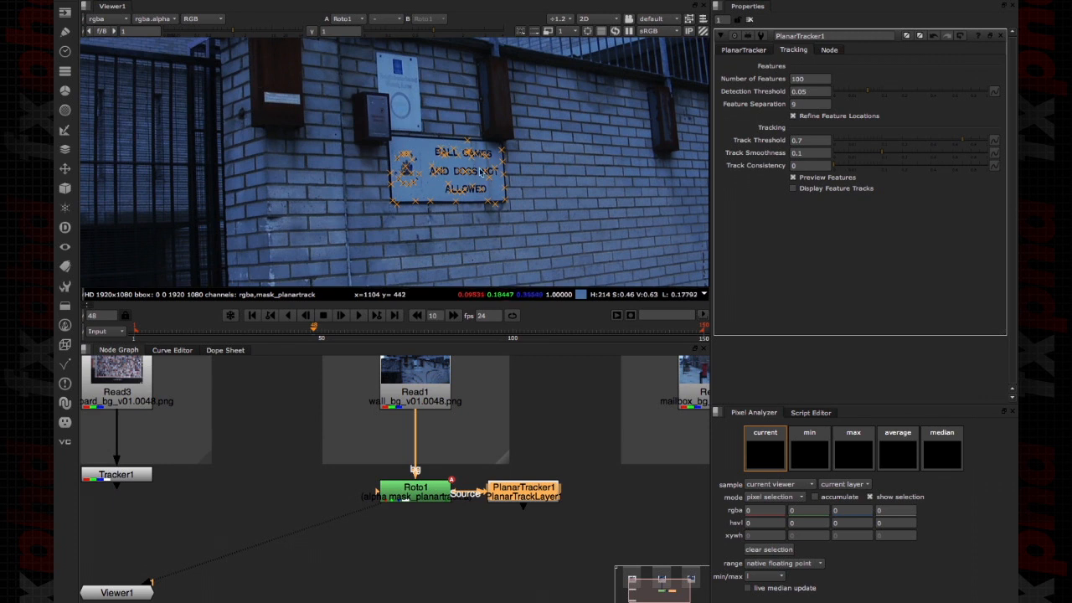
- Select Bezier1 in Roto1 and show the planar tracking motion type options
double_click(433, 496)
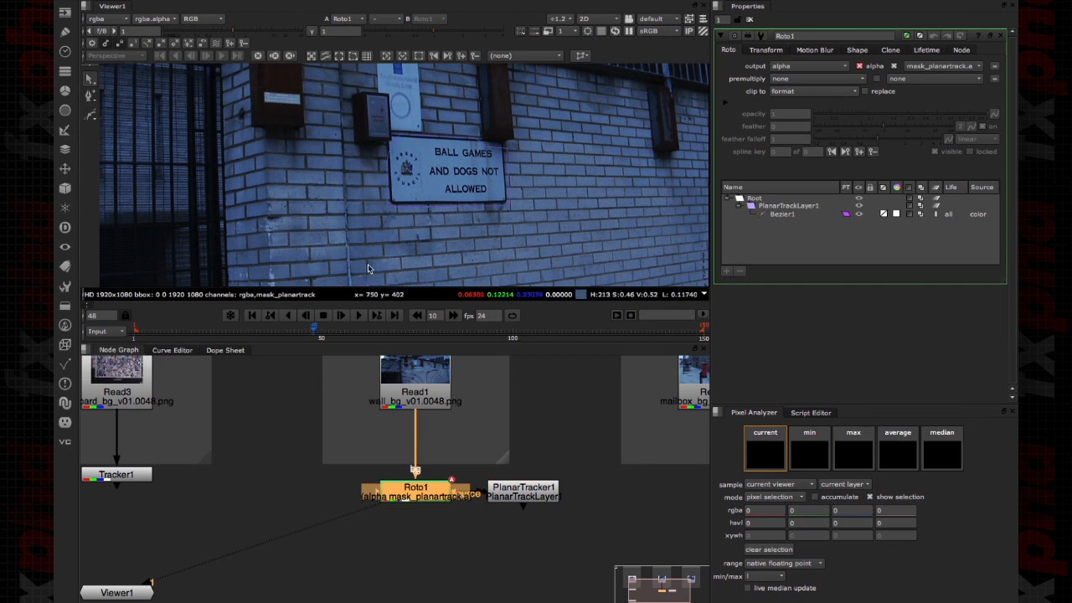
left_click(781, 214)
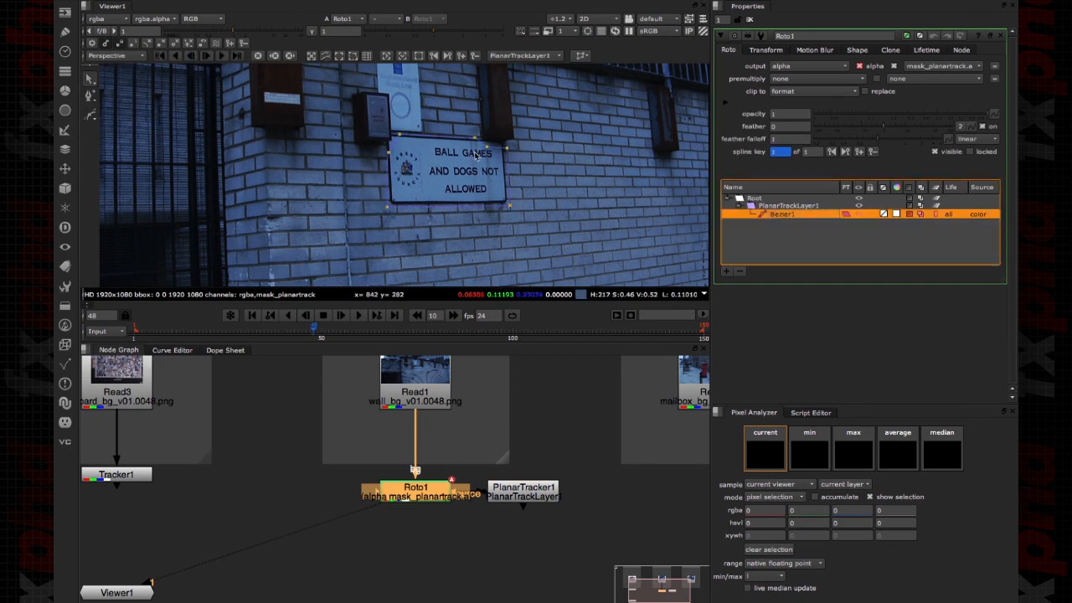
left_click(136, 55)
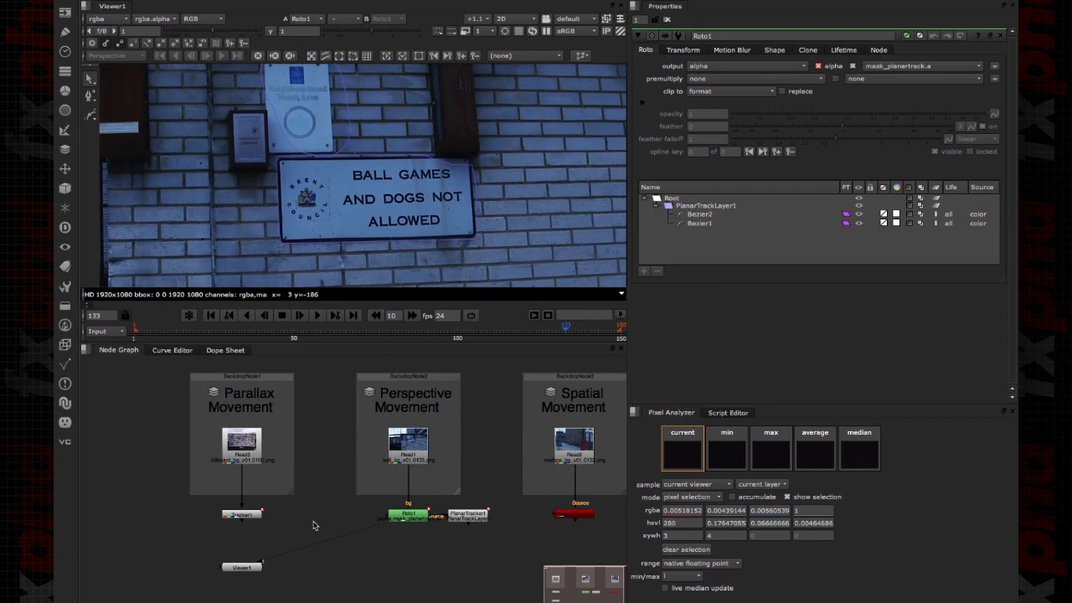
- Show the camera tracker node's output under the mailbox footage fitted in the viewer, and close all open node properties
left_click_drag(613, 499, 527, 557)
key("1")
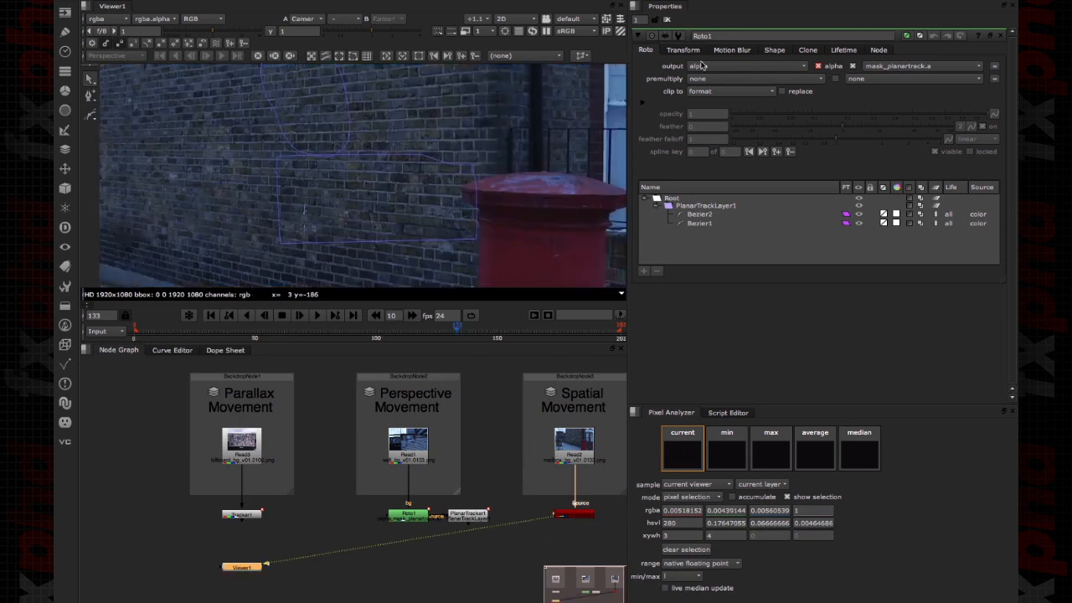
left_click(669, 20)
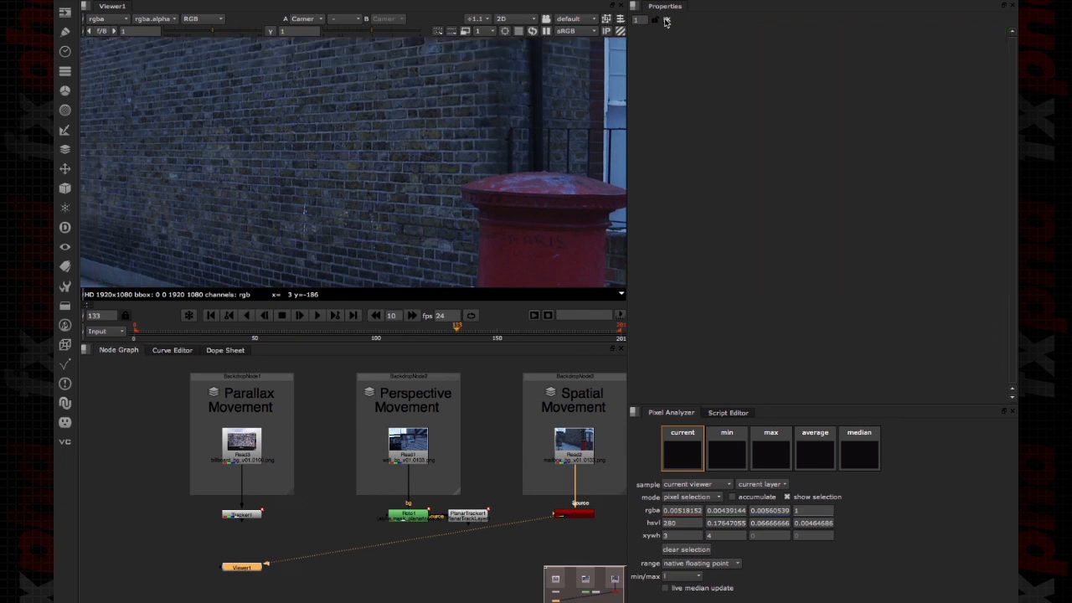
key("f")
middle_click_drag(460, 161, 430, 159)
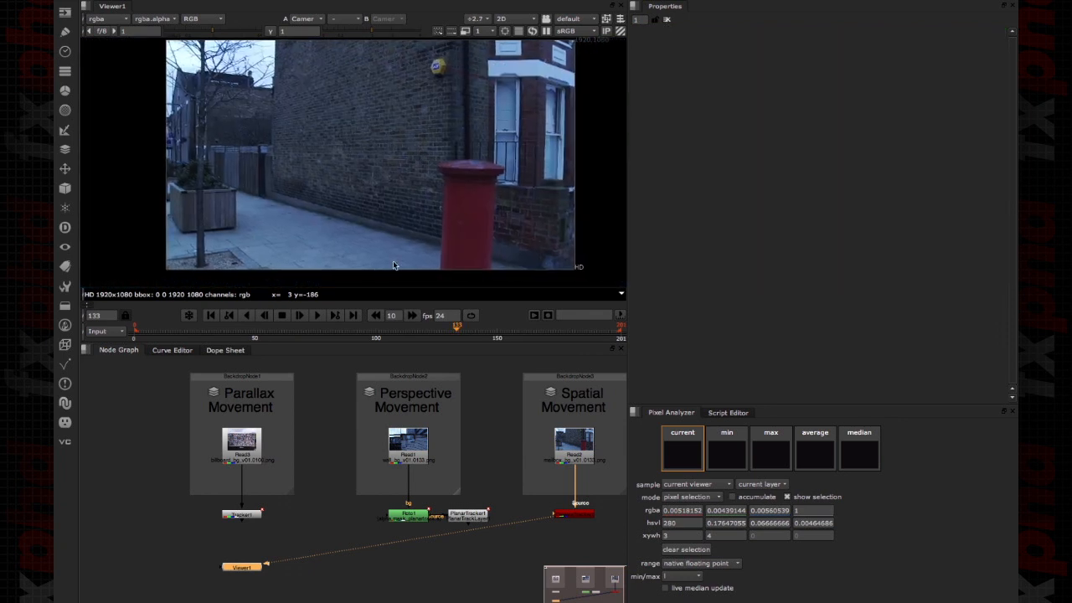
- Scrub through the mailbox footage to examine its spatial camera movement, ending at frame 47
left_click_drag(452, 335, 363, 329)
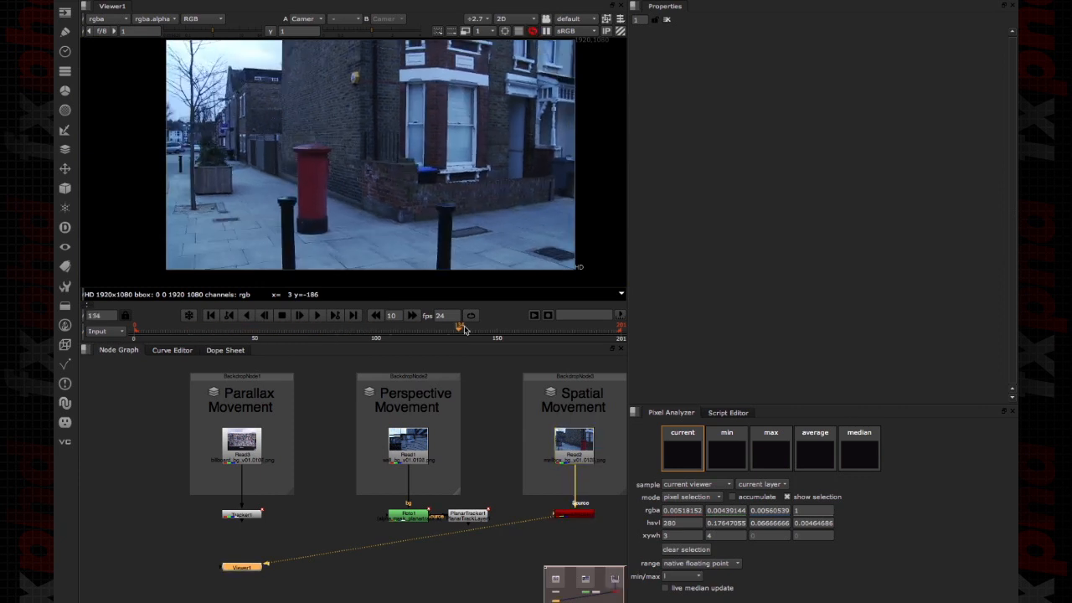
left_click(568, 326)
left_click_drag(568, 325, 248, 328)
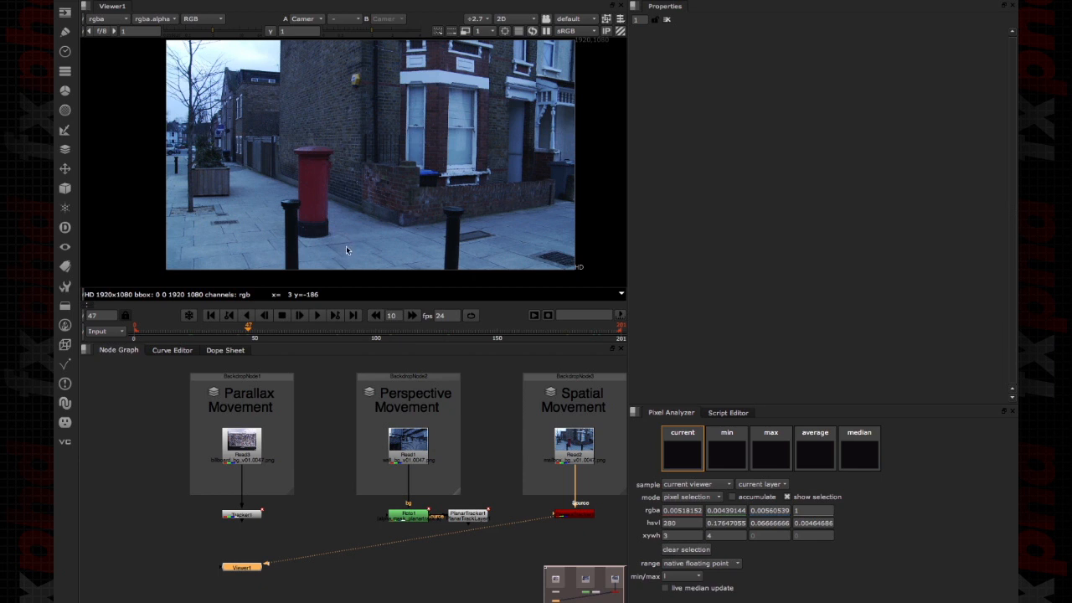
- Switch to the drawing application with the sketch of the scene, lens, sensor and camera
key("super+Tab")
key("super+Tab")
key("super+Tab")
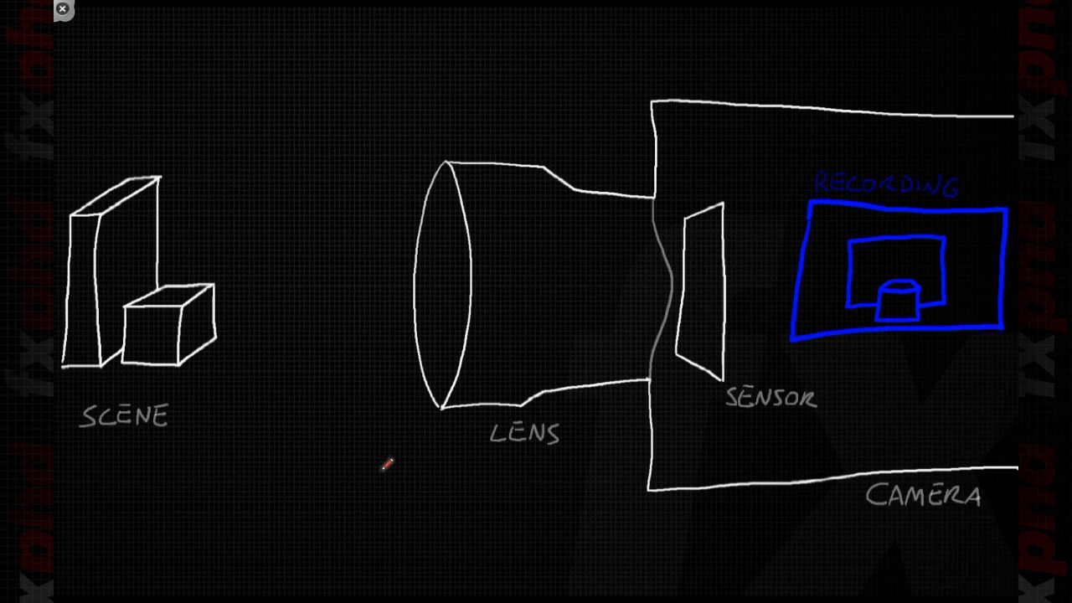